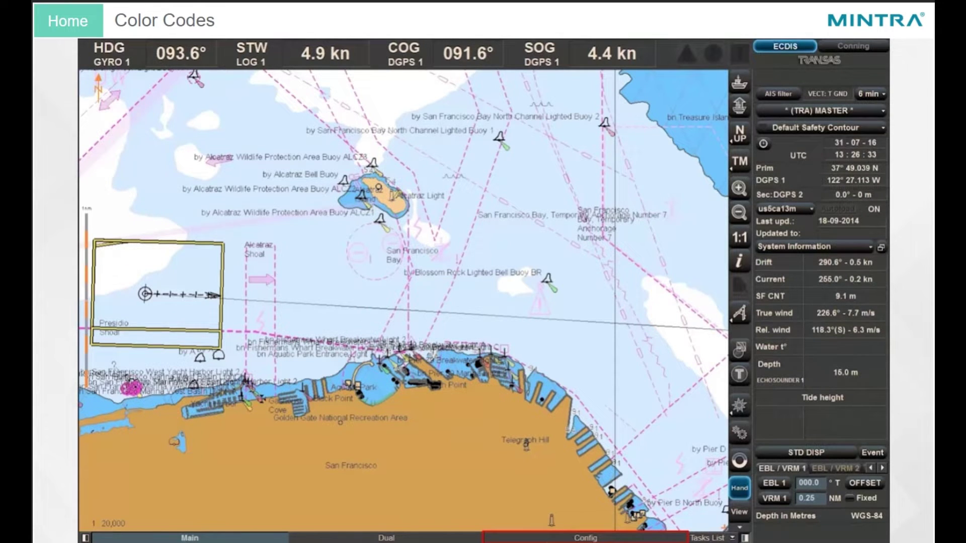
# - Bring up the display configuration's colour palette list and the quick day/night palette choices
pyautogui.click(585, 538)
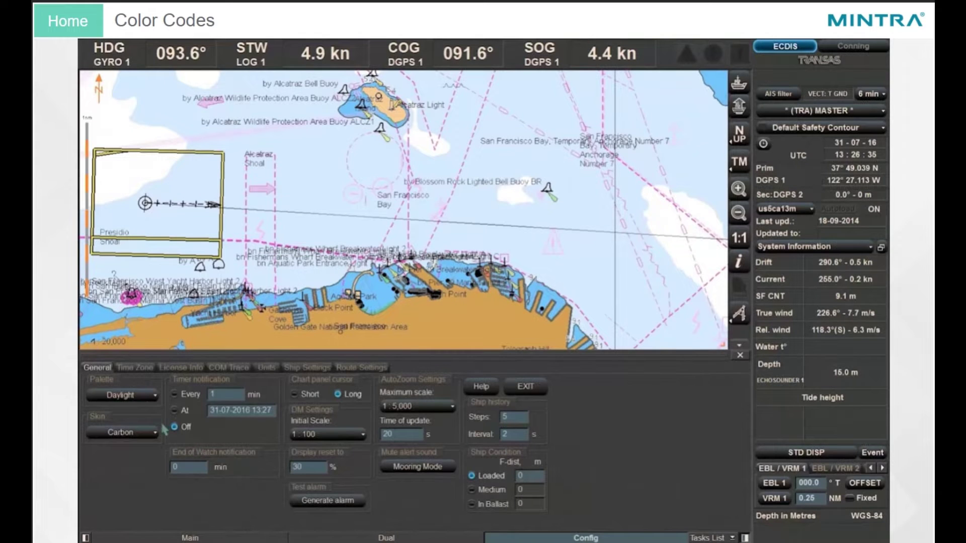
pyautogui.click(150, 397)
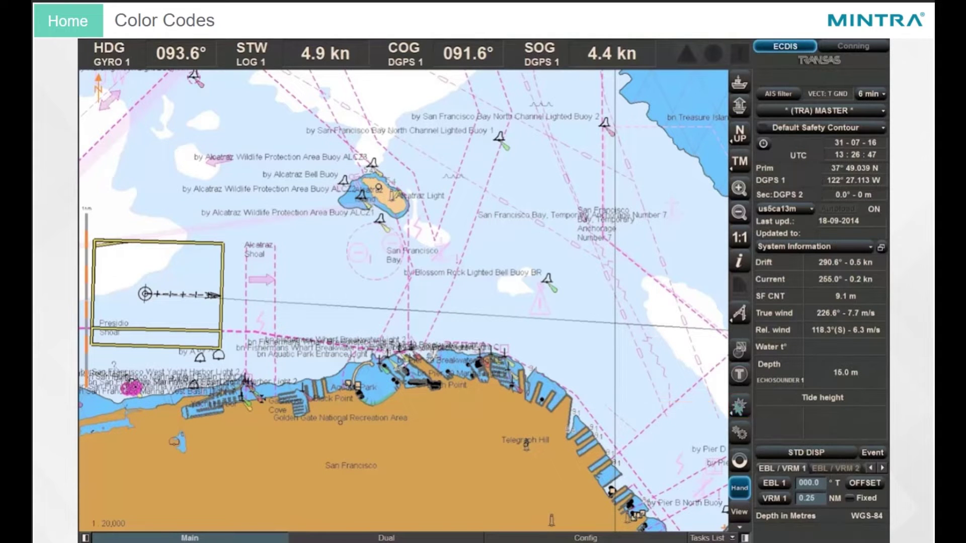
pyautogui.click(739, 406)
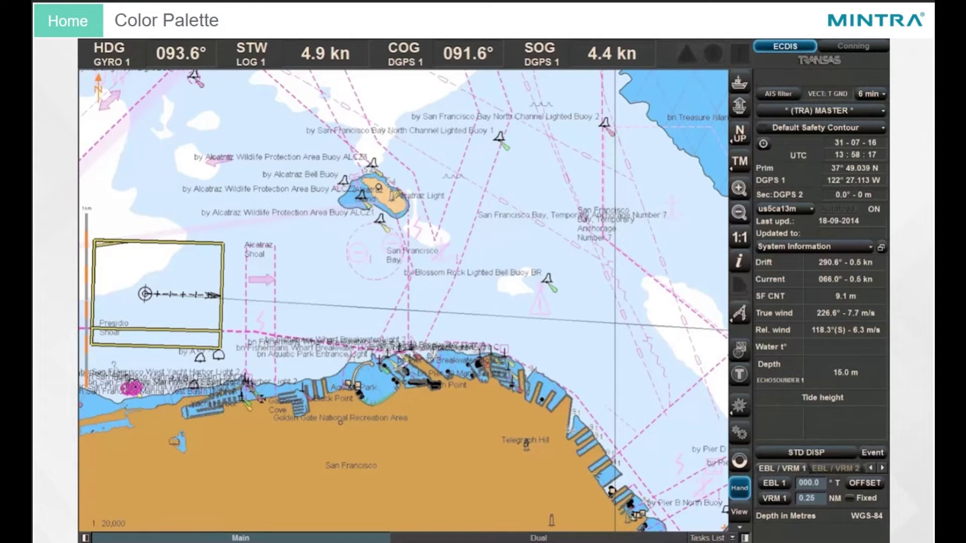
# - Cycle the display colour palette through Dusk, Night and Night Inverted
pyautogui.click(732, 538)
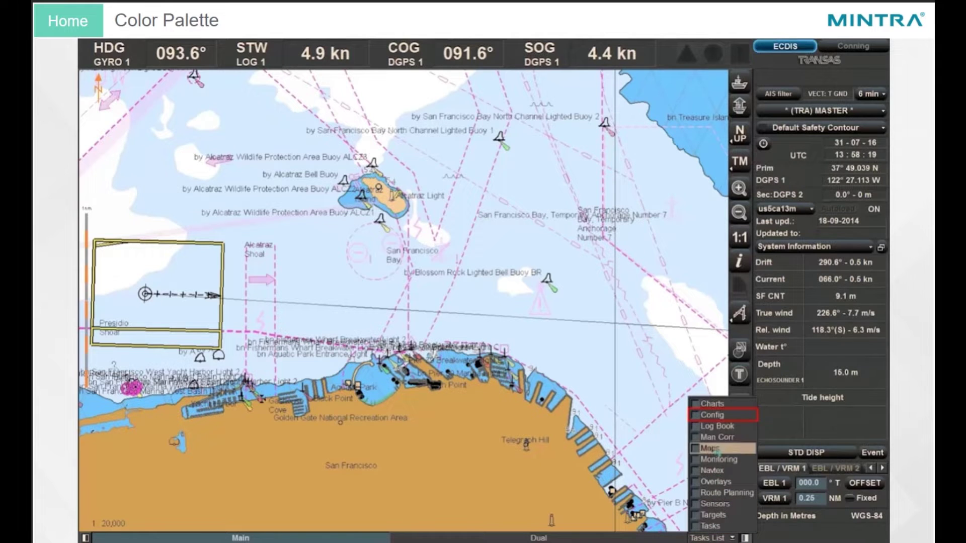
pyautogui.click(715, 415)
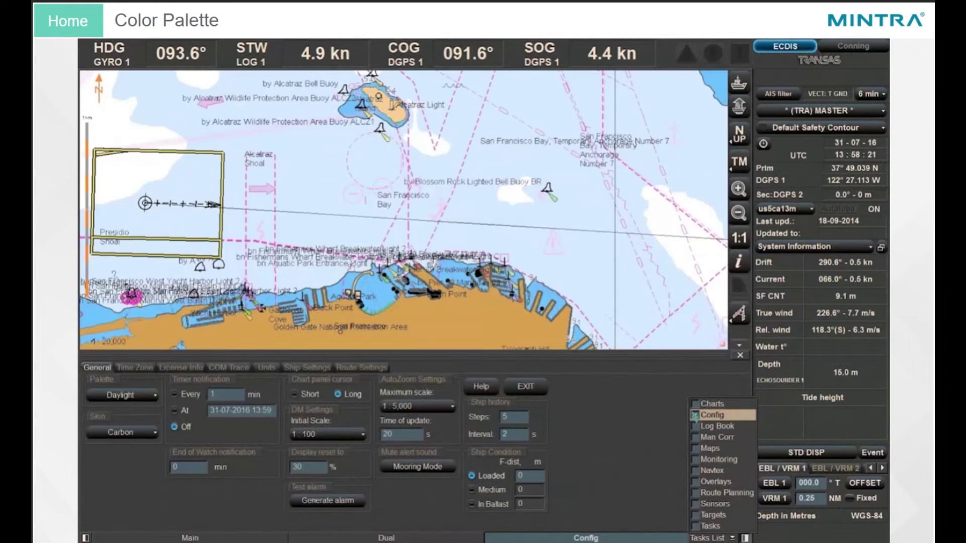
pyautogui.click(142, 396)
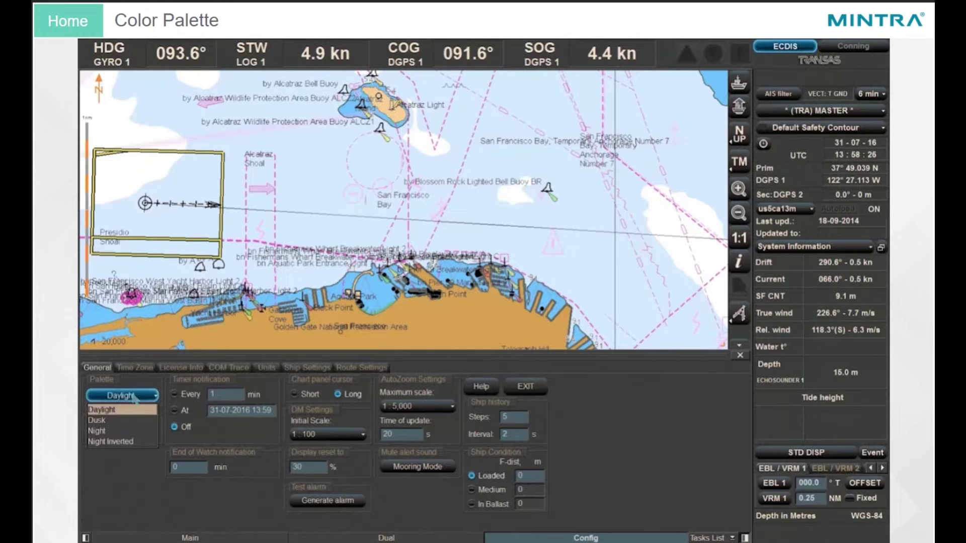
pyautogui.click(127, 421)
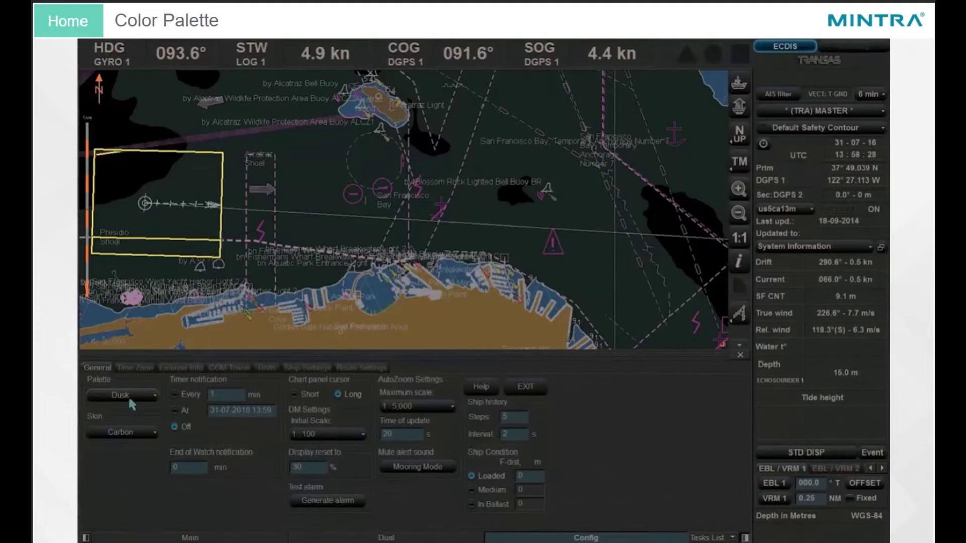
pyautogui.click(128, 395)
pyautogui.click(124, 431)
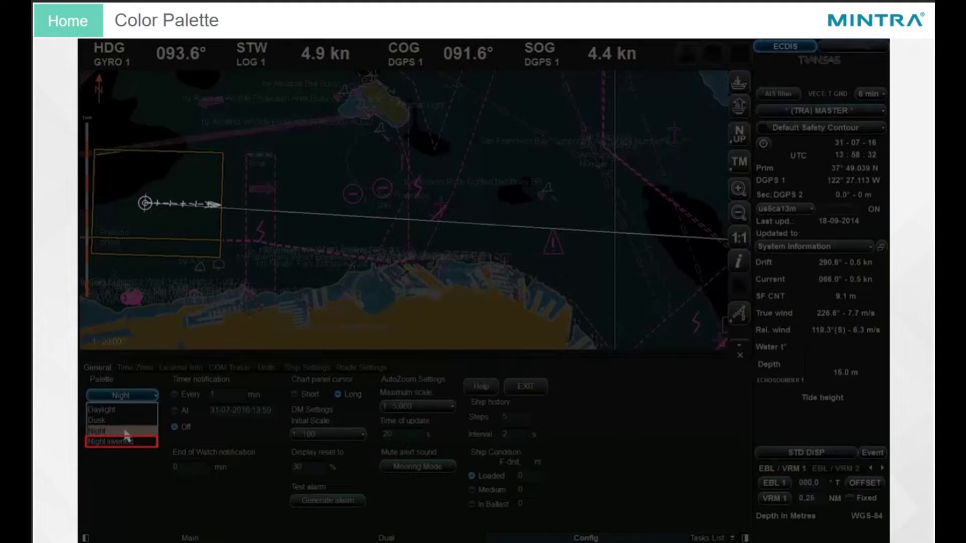
pyautogui.press('Down')
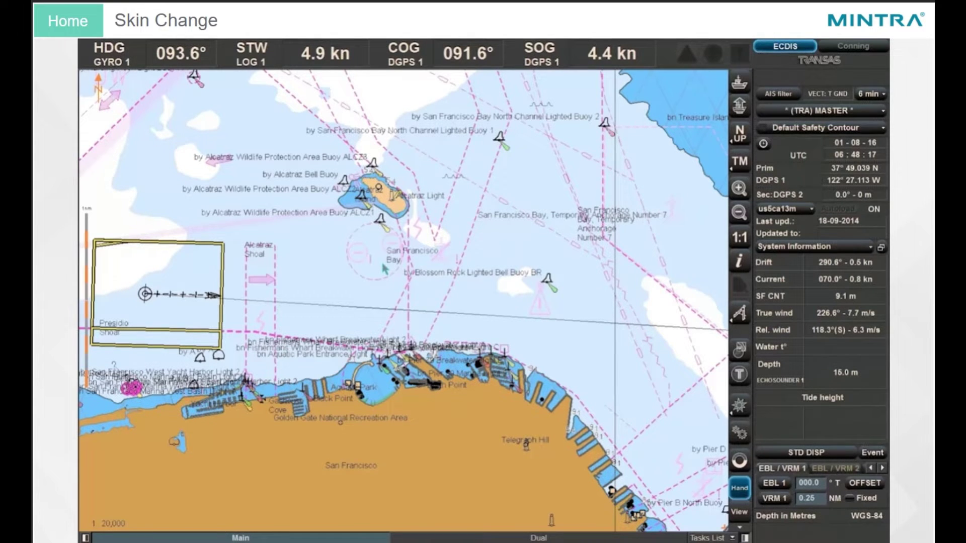
# - Change the interface skin to Metallic in the Config panel's Skin list
pyautogui.click(709, 537)
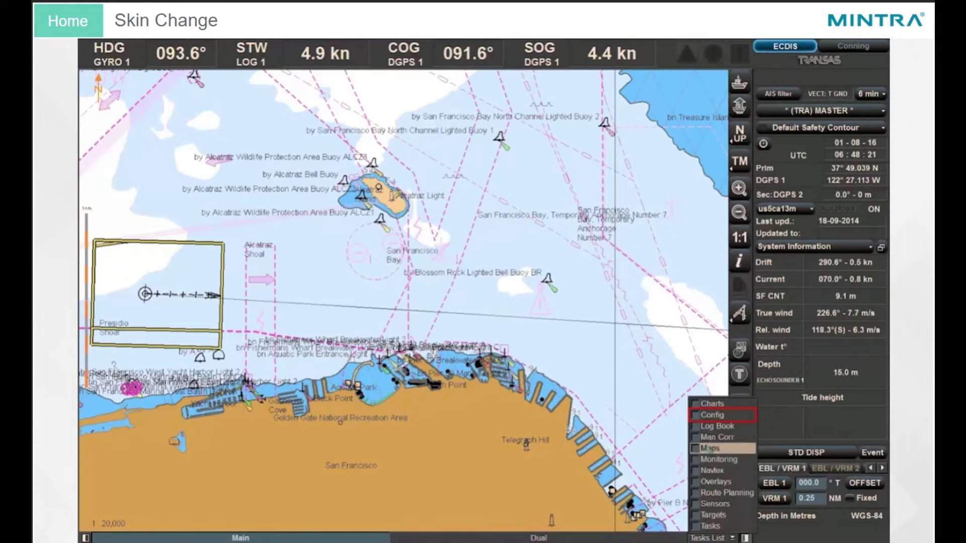
pyautogui.click(699, 417)
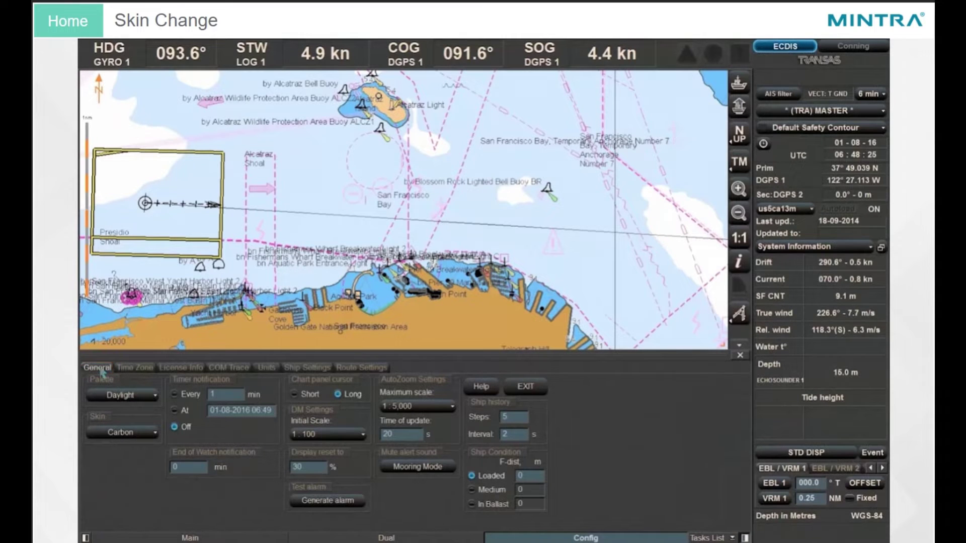
pyautogui.click(123, 434)
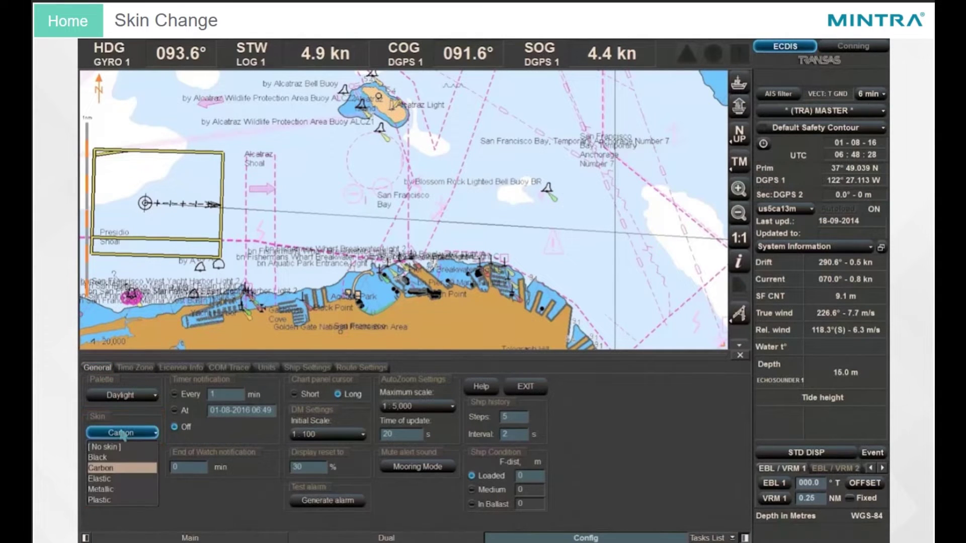
pyautogui.click(110, 490)
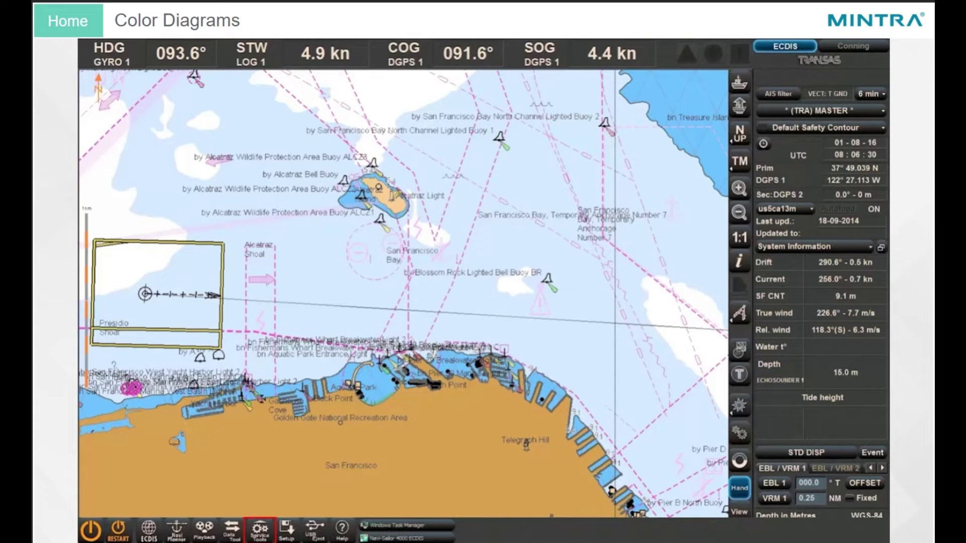
# - Launch the Colour Diagrams utility from Service Tools
pyautogui.click(260, 531)
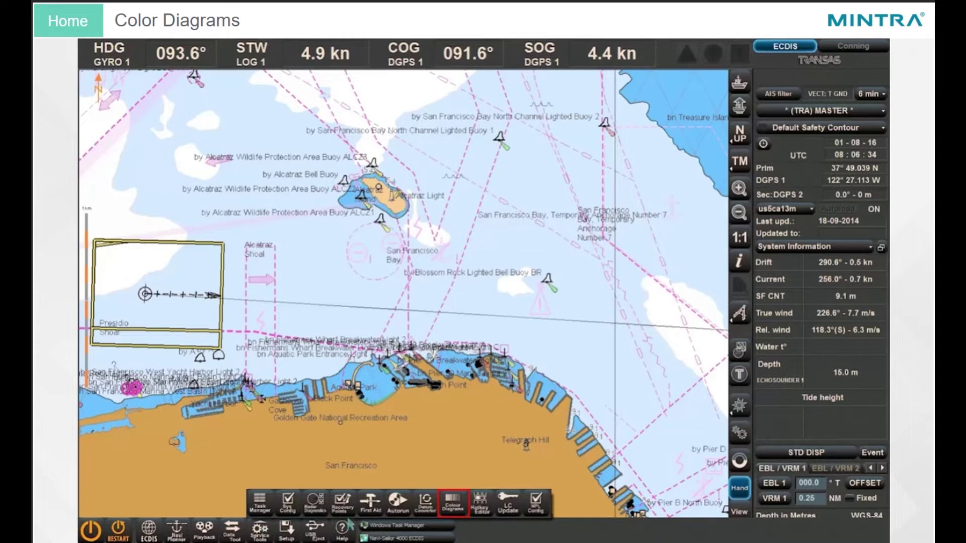
pyautogui.click(455, 507)
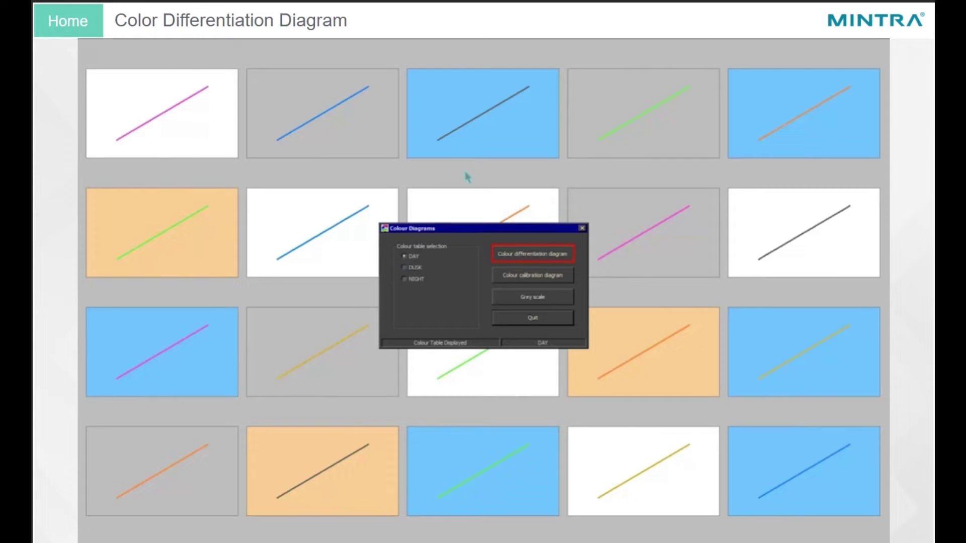
# - Show the colour differentiation diagram, then move on to the colour calibration lesson
pyautogui.click(510, 258)
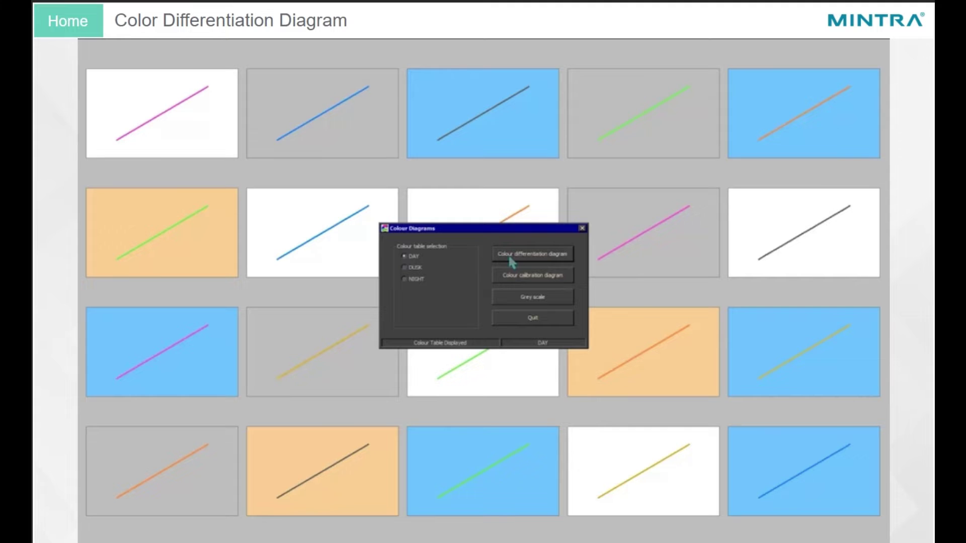
pyautogui.click(510, 258)
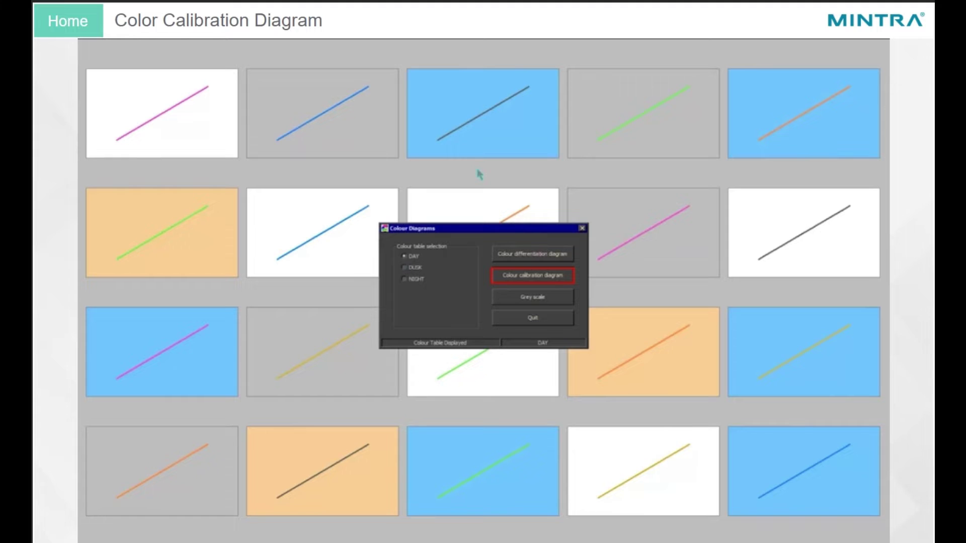
# - Run the colour calibration diagram with Darkest grey as the colour to verify
pyautogui.click(510, 281)
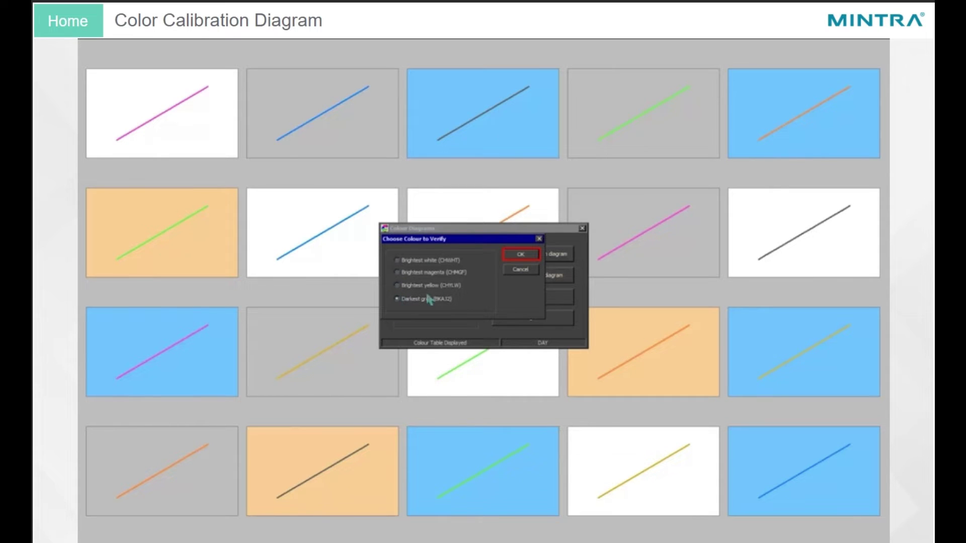
pyautogui.click(521, 254)
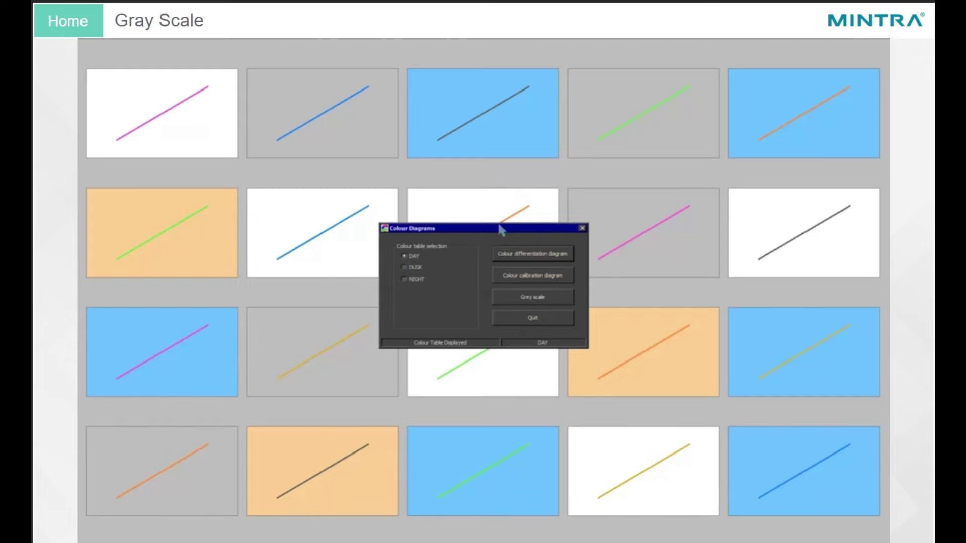
# - Show the Grey scale test pattern in the Colour Diagrams dialog
pyautogui.click(515, 299)
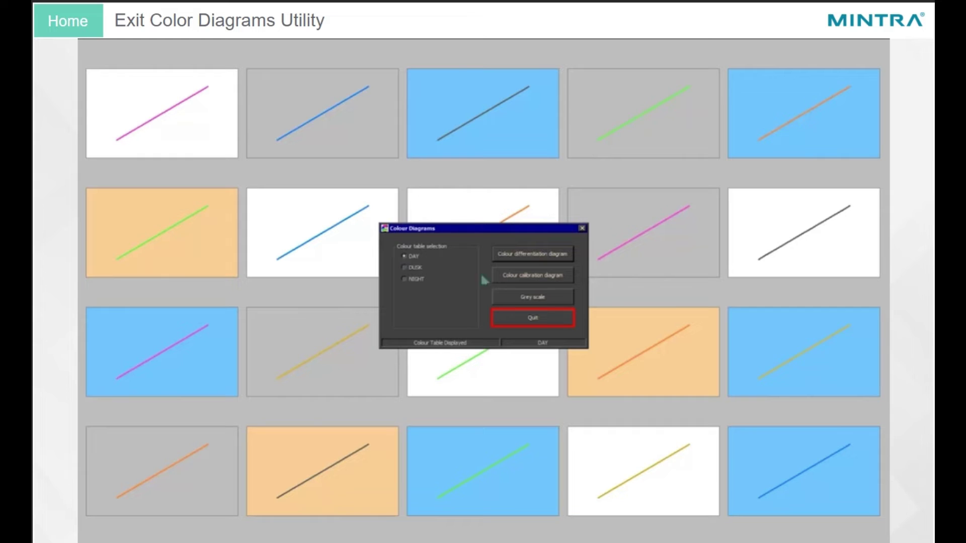
# - Quit Colour Diagrams and open the '2. Automatic Chart Loading' lesson
pyautogui.click(498, 318)
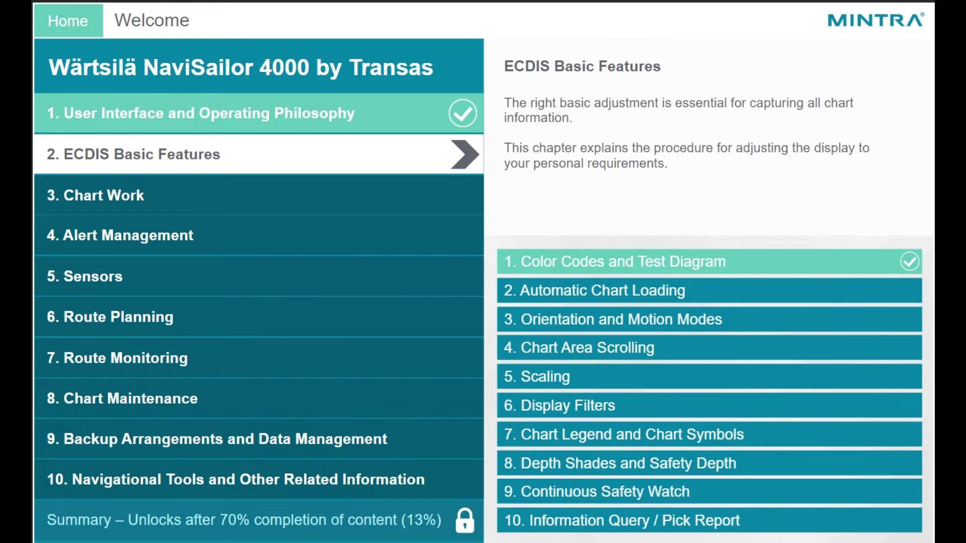
pyautogui.click(652, 292)
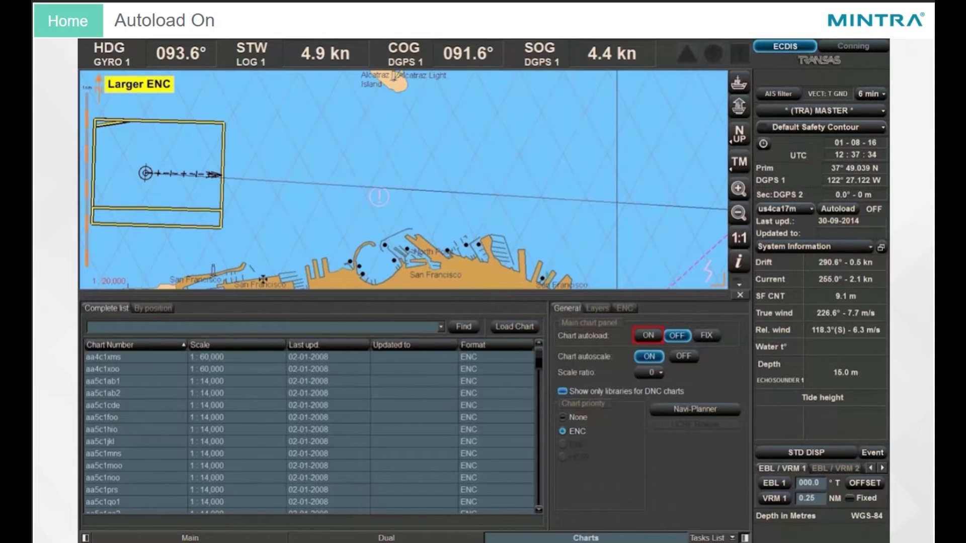
# - Set Chart autoload to ON in the Charts panel's General tab
pyautogui.click(648, 337)
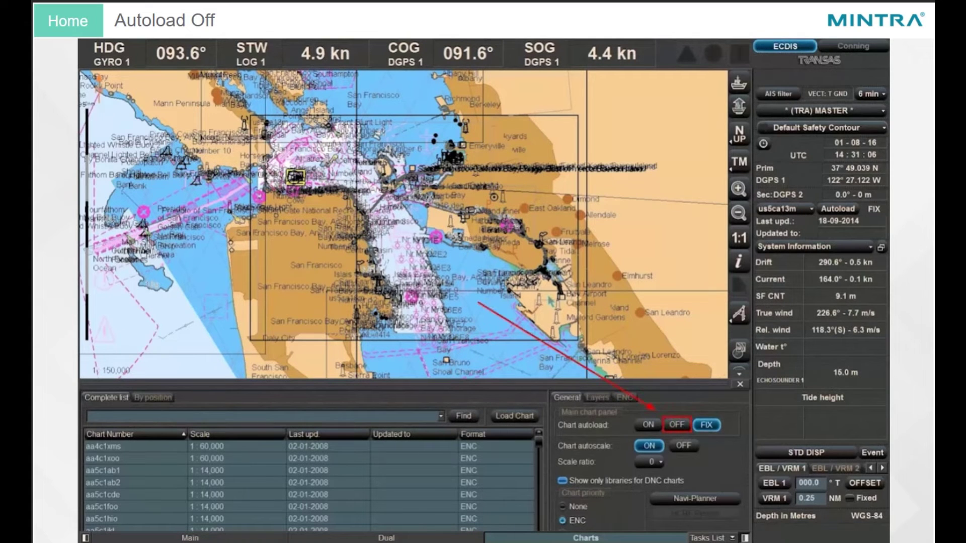
# - Set Chart autoload to OFF in the Charts panel
pyautogui.click(677, 426)
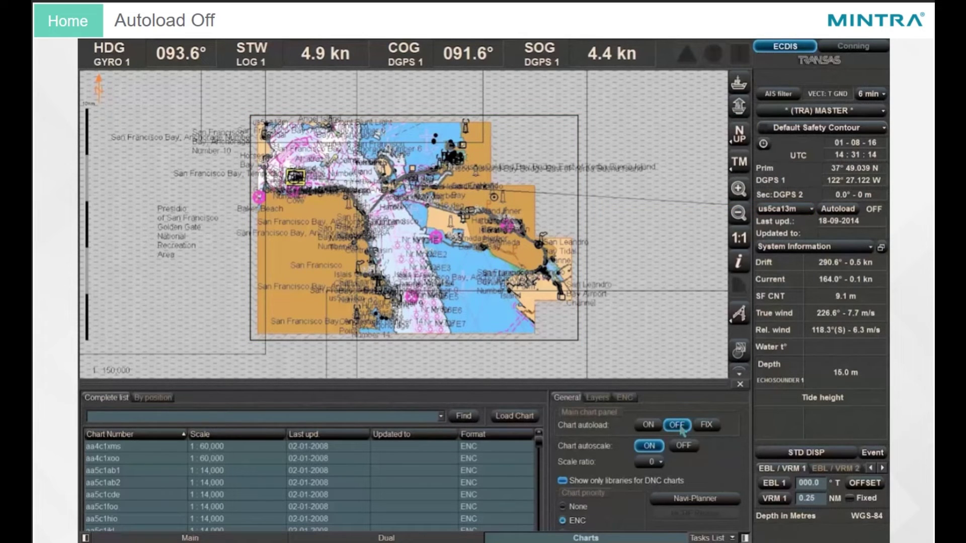
pyautogui.click(658, 426)
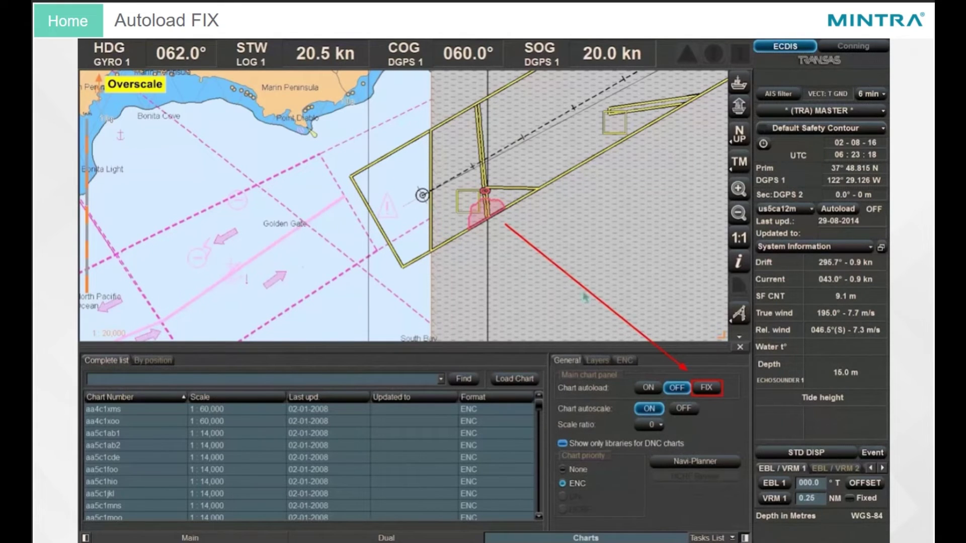
# - Set Chart autoload to FIX in the Charts panel General tab
pyautogui.click(705, 389)
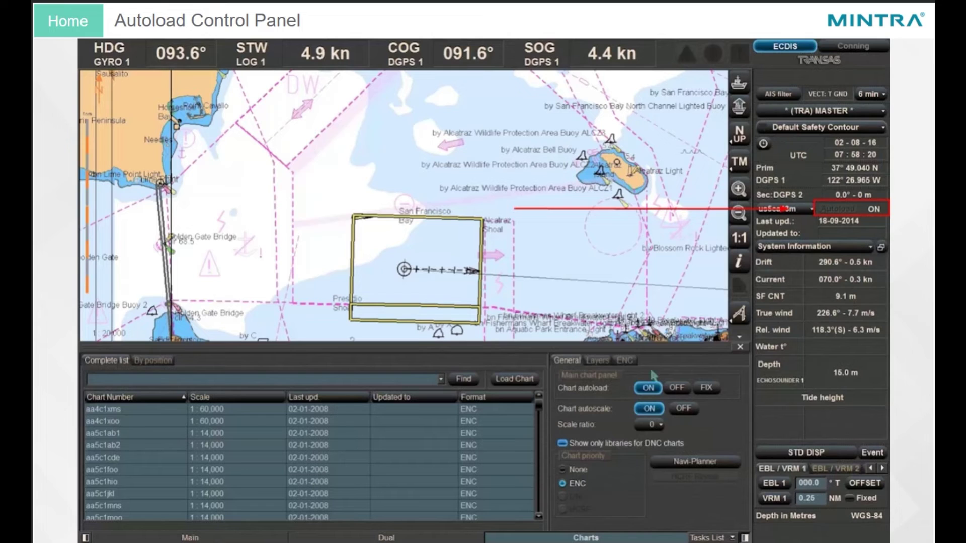
# - Toggle Chart autoload OFF, then back ON, watching the Autoload indicator
pyautogui.click(679, 388)
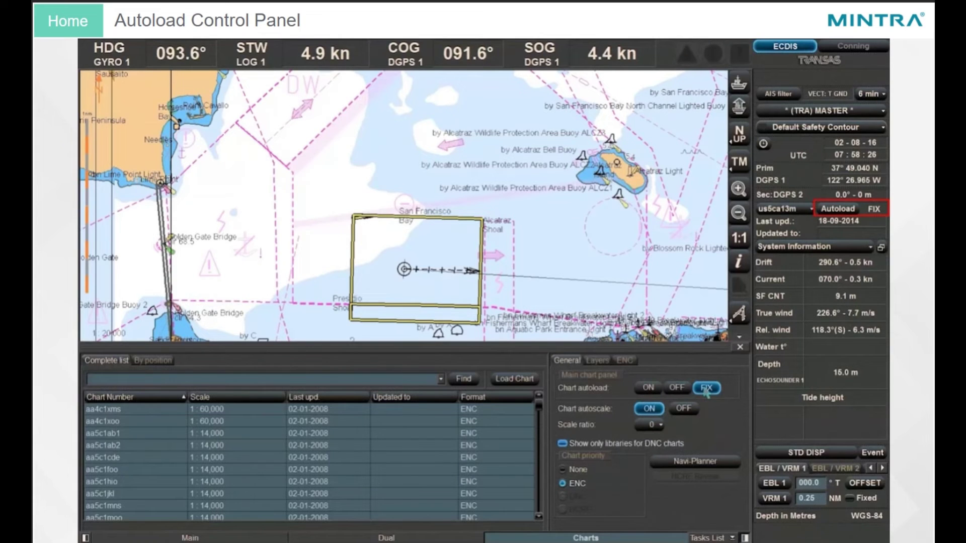
pyautogui.click(654, 388)
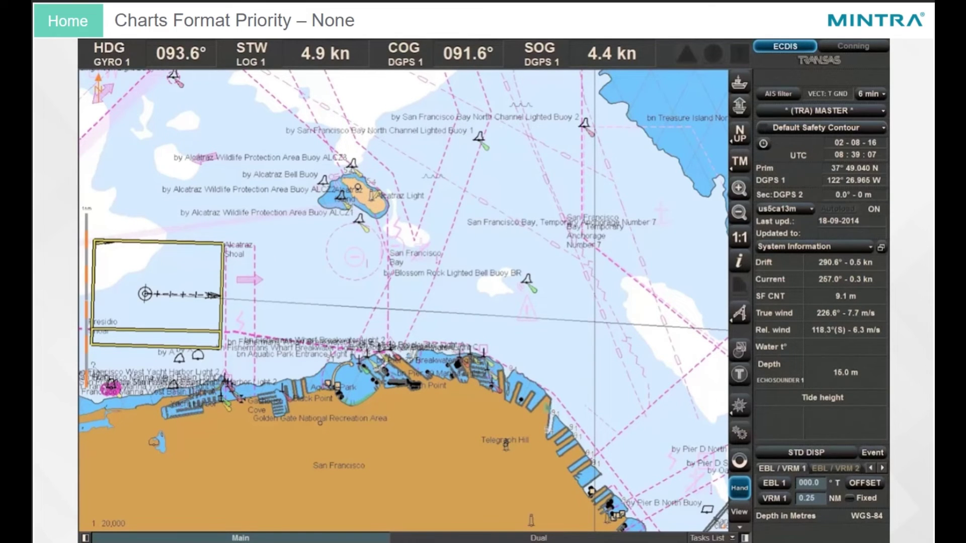
# - Show the Charts panel below the map and change chart priority from None to ENC
pyautogui.click(705, 538)
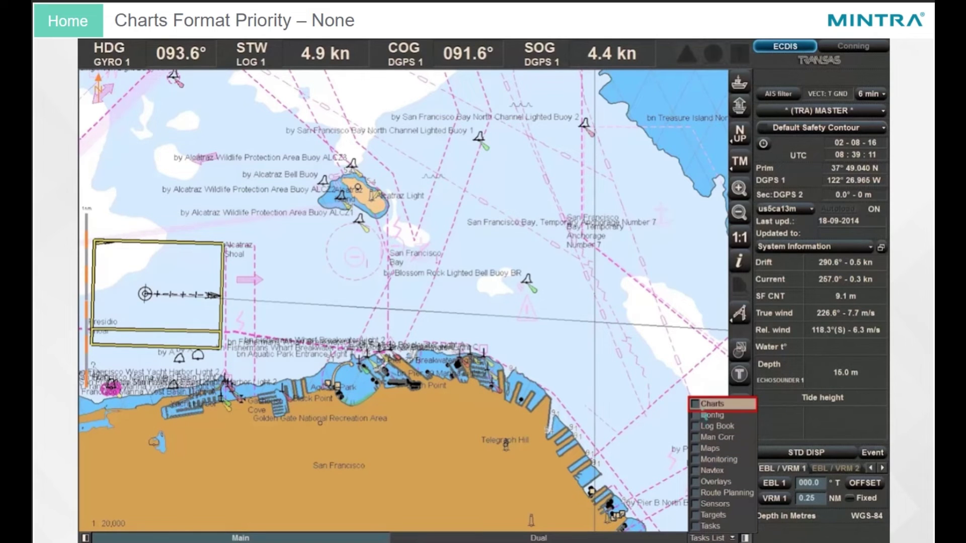
pyautogui.click(703, 408)
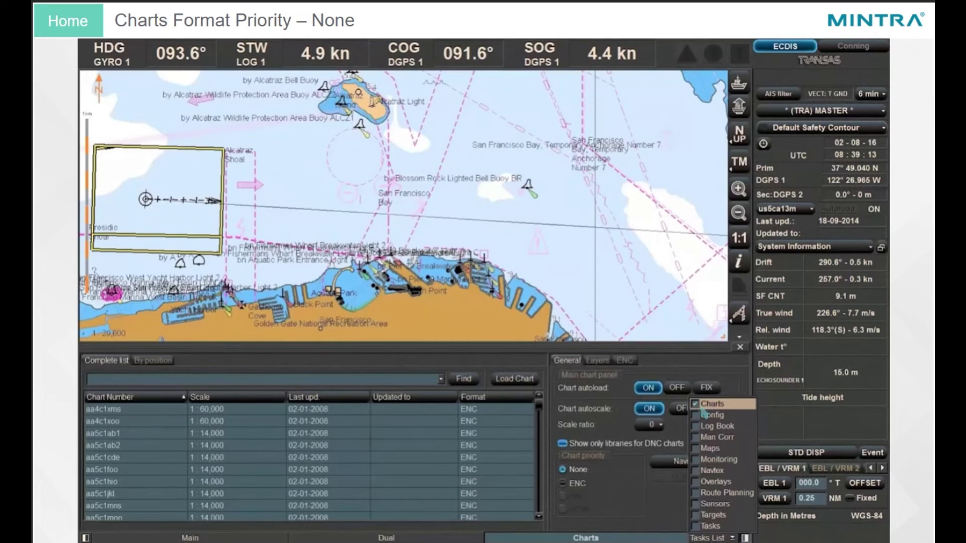
pyautogui.click(582, 370)
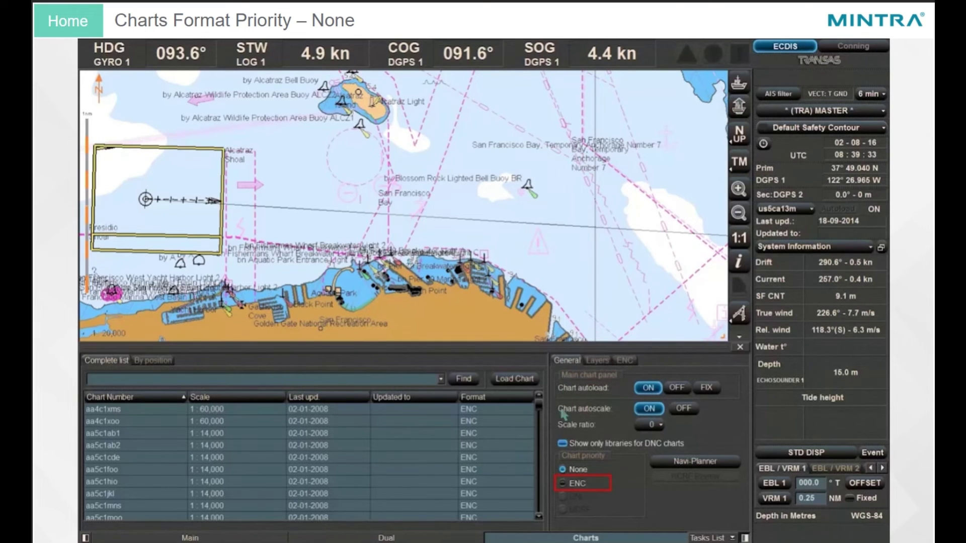
pyautogui.click(564, 484)
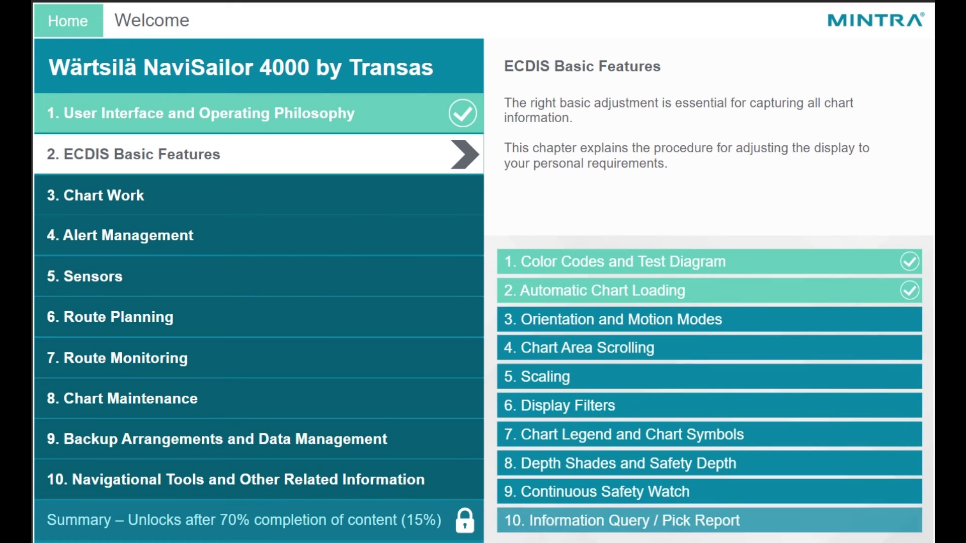
# - Open sub-chapter 3, 'Orientation and Motion Modes', from the ECDIS Basic Features course menu
pyautogui.click(750, 330)
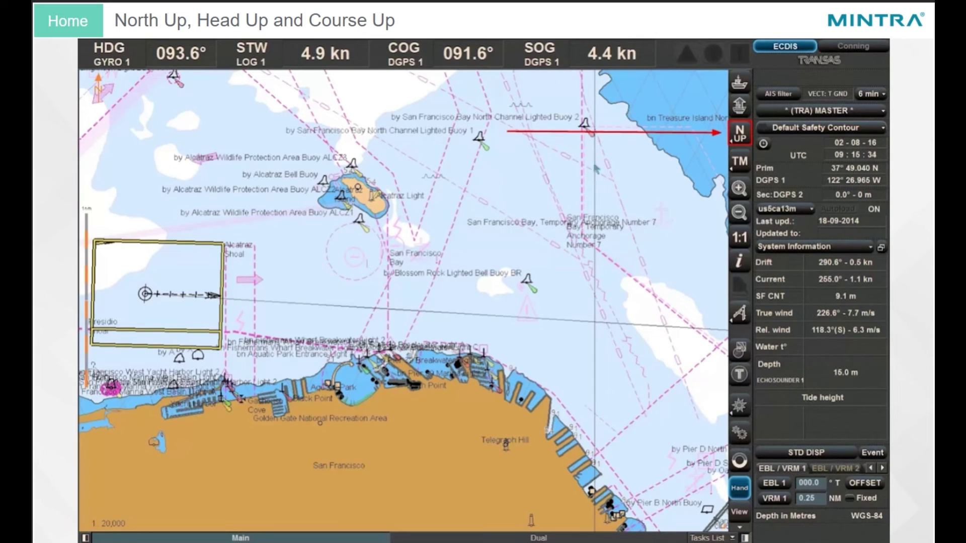
# - Switch the chart to Head Up, back to North Up, then reveal the Course Up option
pyautogui.click(738, 133)
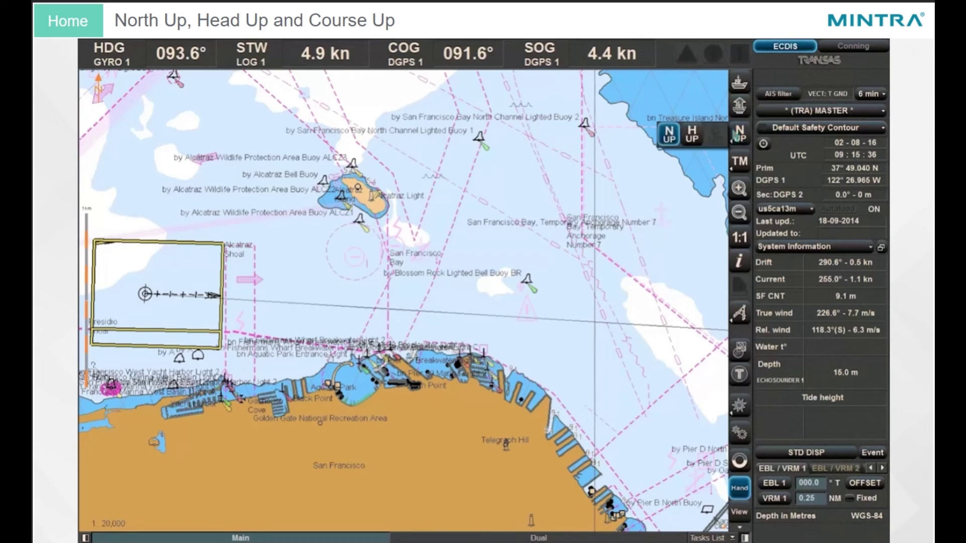
pyautogui.click(693, 136)
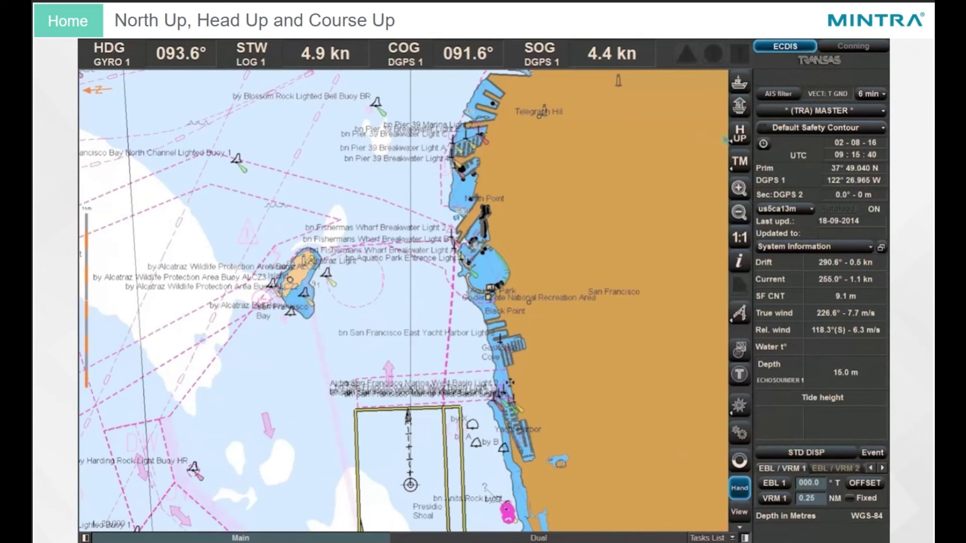
pyautogui.click(739, 135)
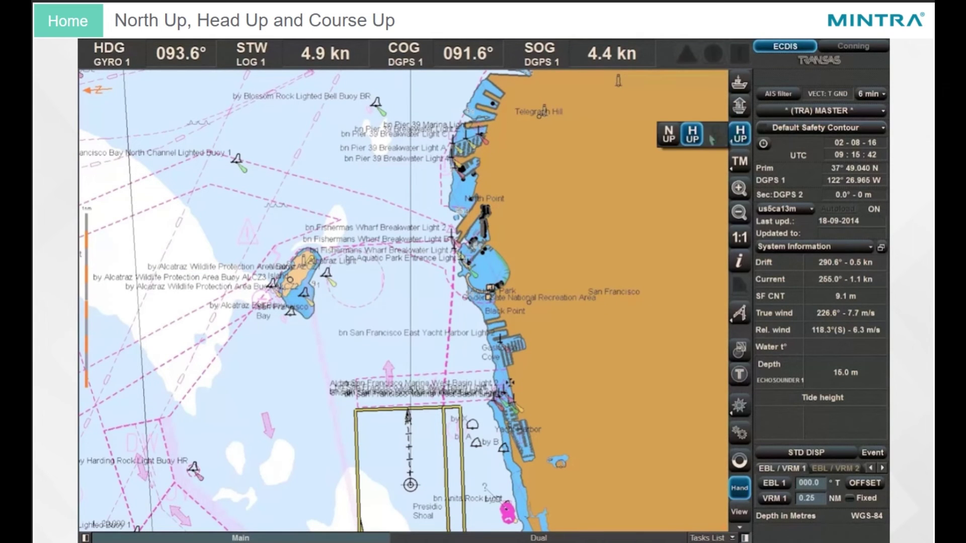
pyautogui.click(672, 137)
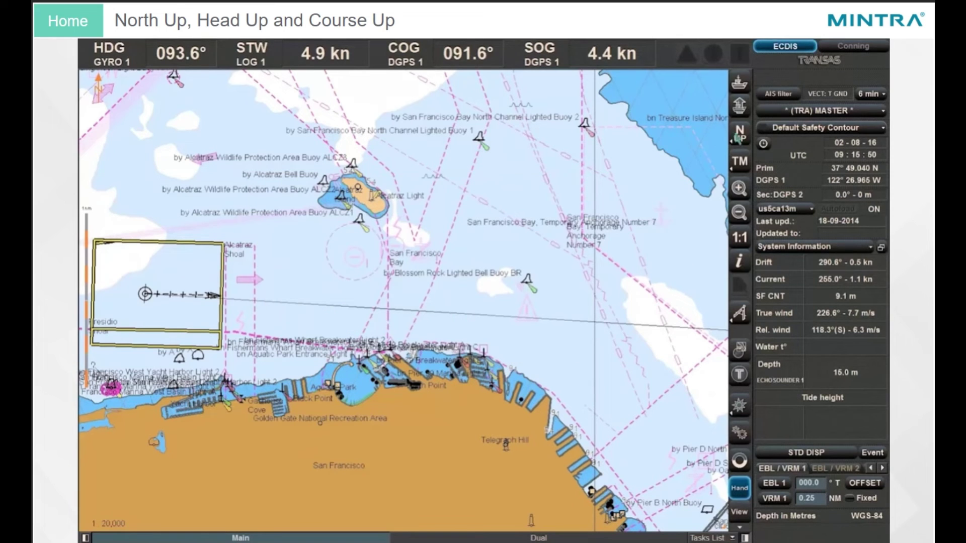
pyautogui.click(738, 134)
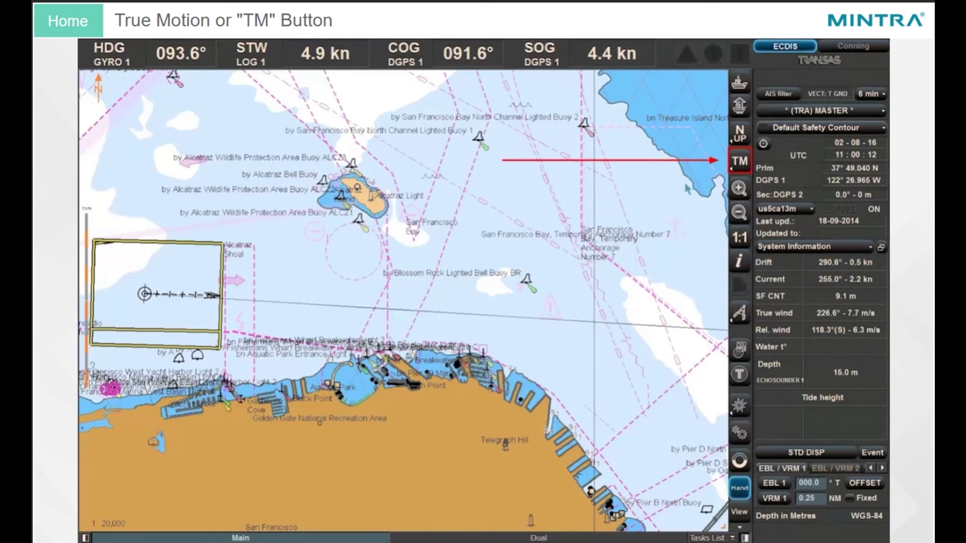
# - Bring up the RM/TM flyout from the TM button on the right toolbar
pyautogui.click(747, 168)
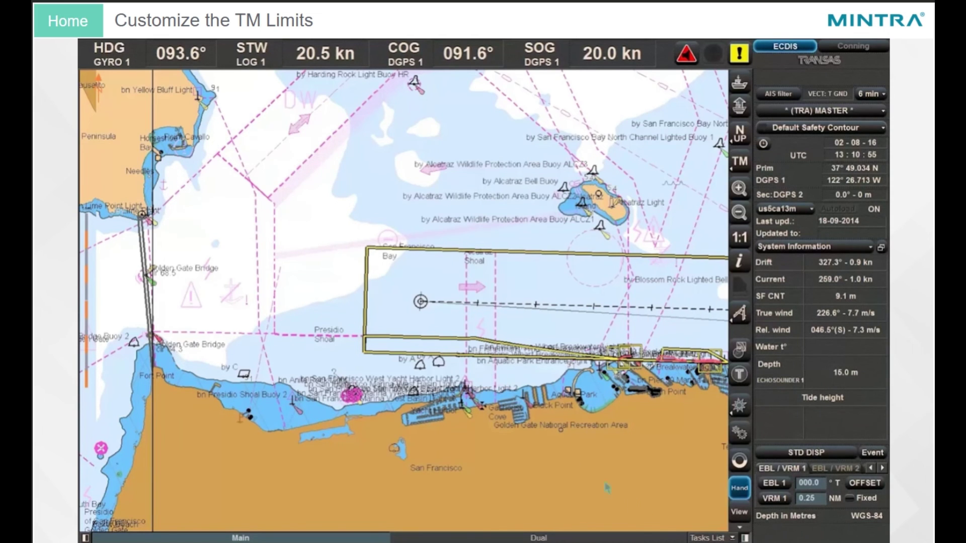
# - Show the Config settings panel from the Tasks List to customise TM limits
pyautogui.click(704, 537)
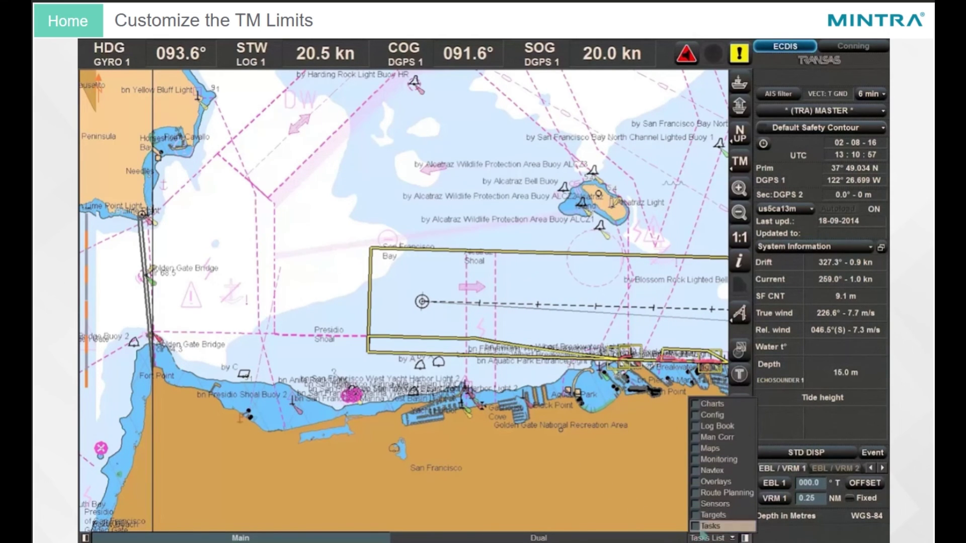
pyautogui.click(710, 415)
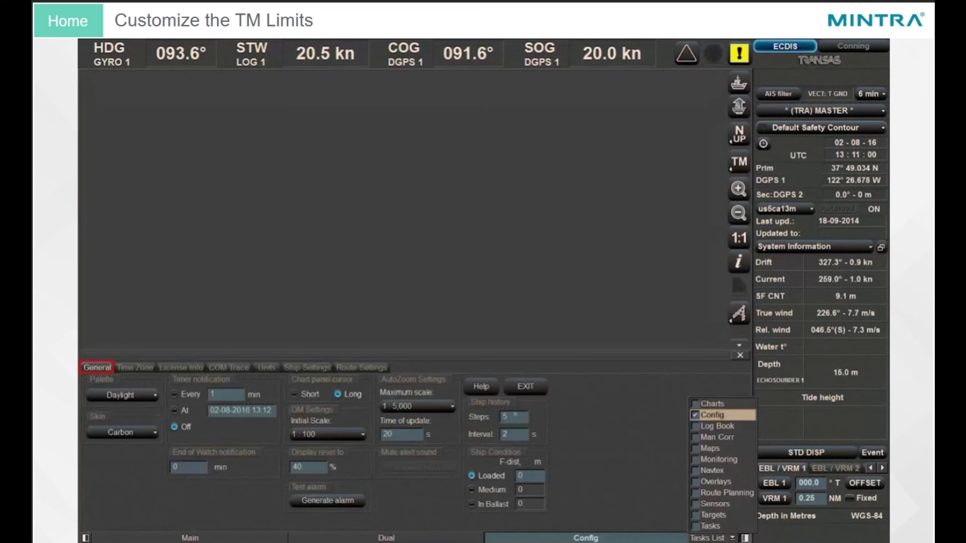
pyautogui.click(110, 372)
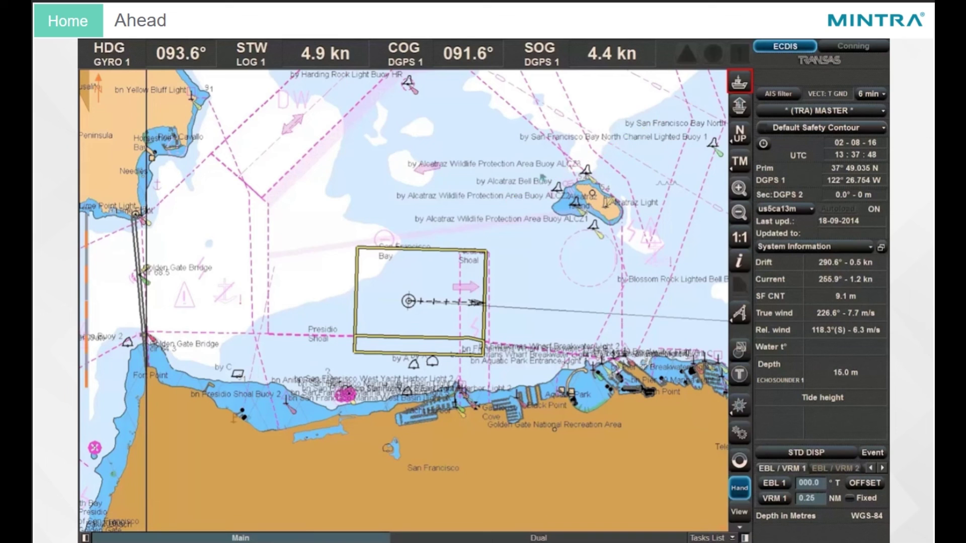
# - Engage Ahead mode so more chart is shown in front of own ship
pyautogui.click(738, 83)
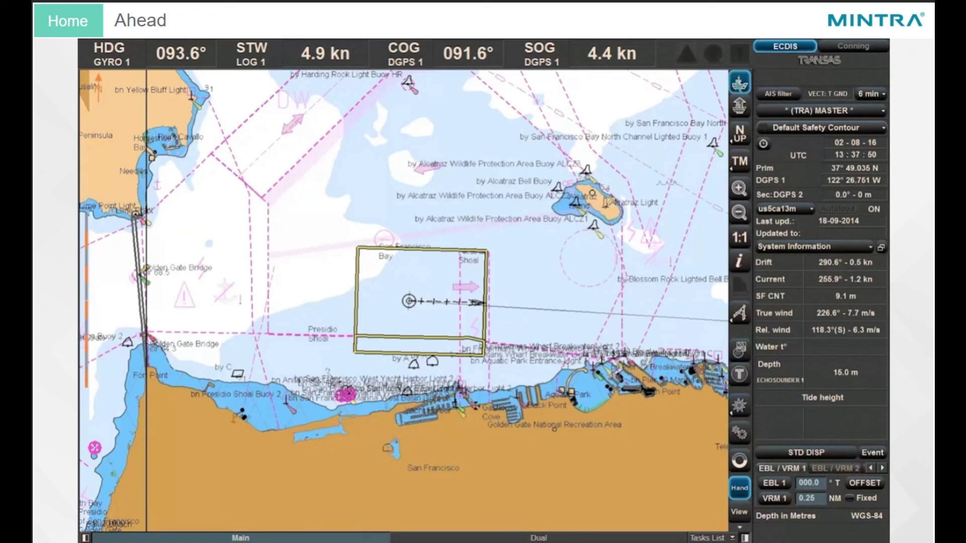